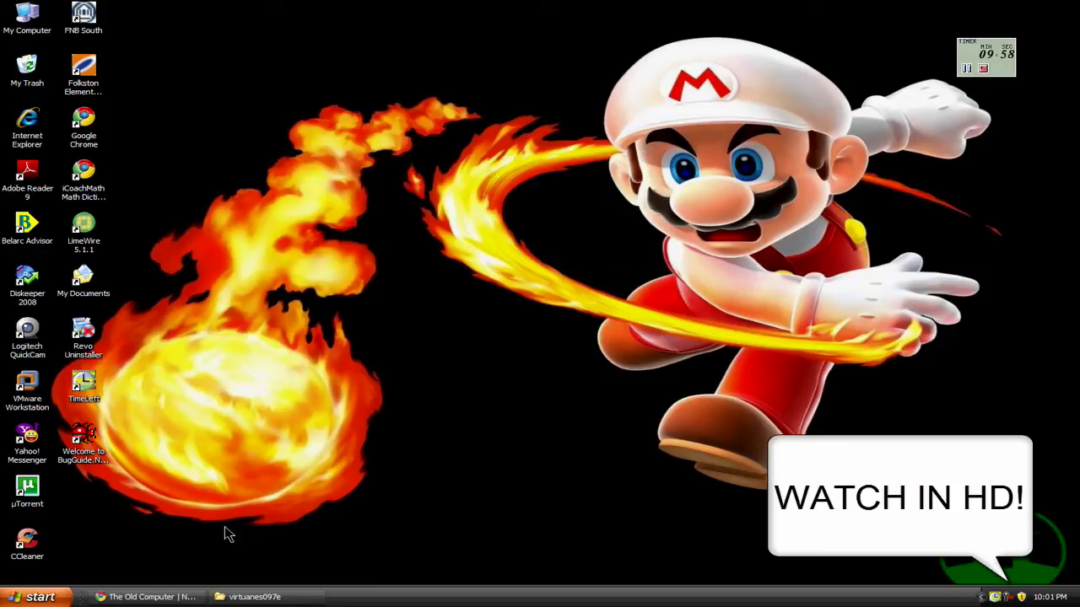
Look through the Famicom Disk System ROM list on The Old Computer site in Google Chrome
click(166, 591)
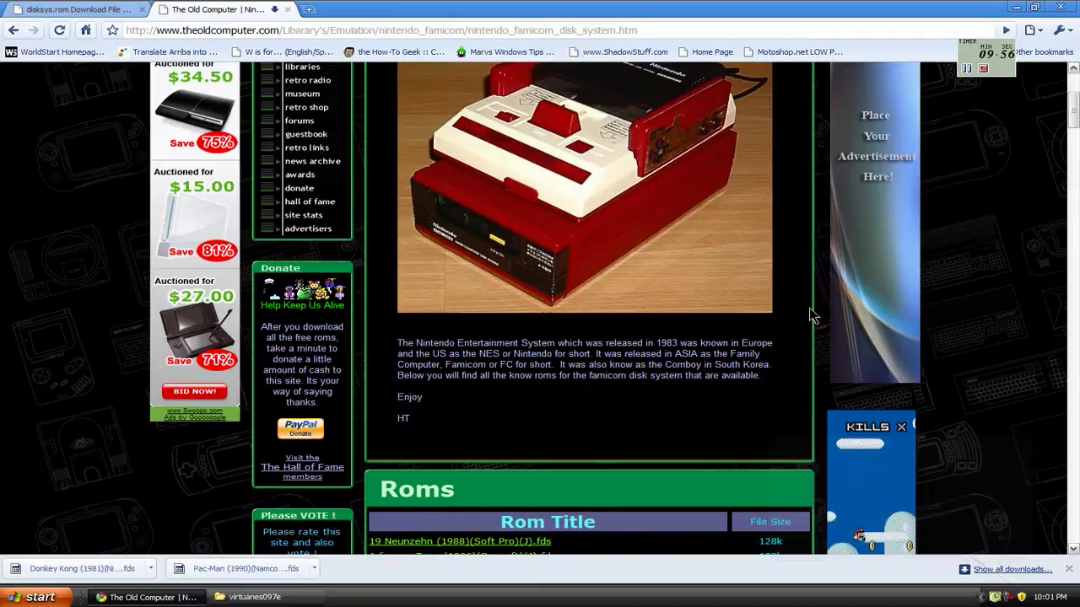
scroll(684, 325, down, 6)
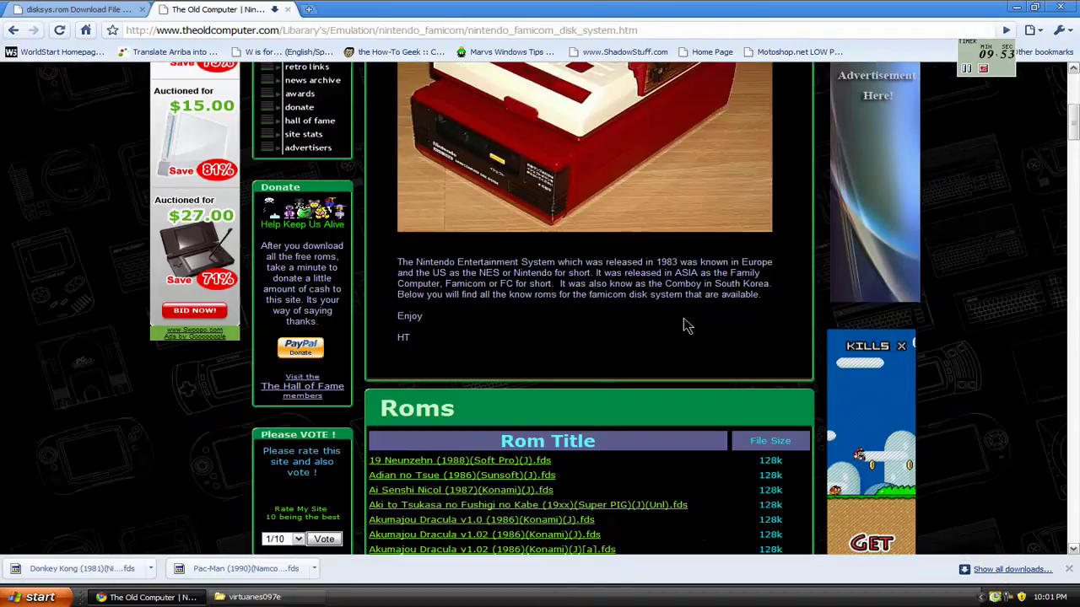
scroll(962, 366, down, 3)
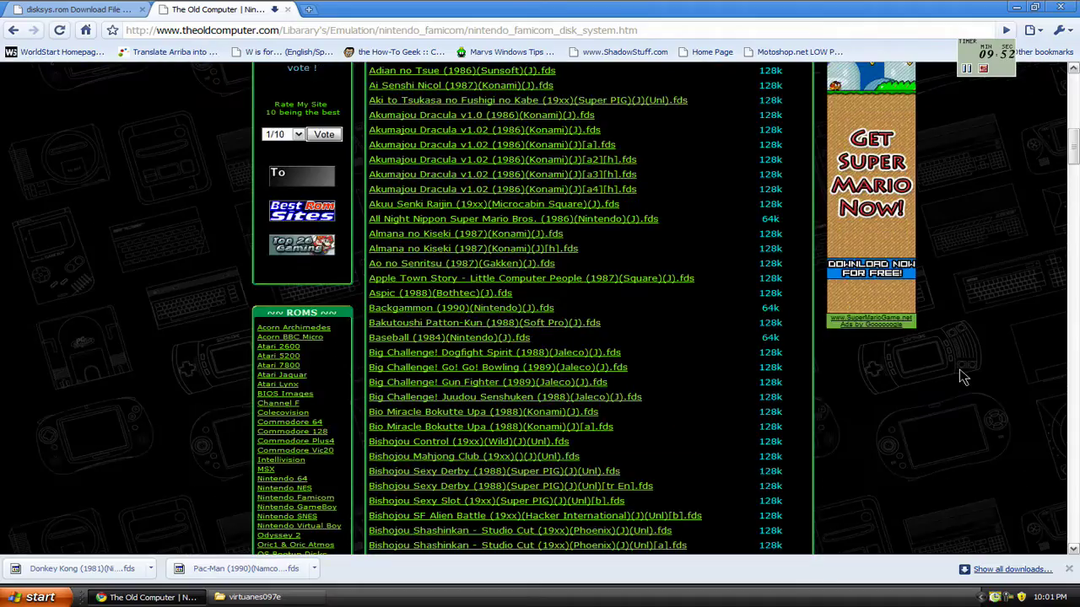
scroll(721, 360, up, 3)
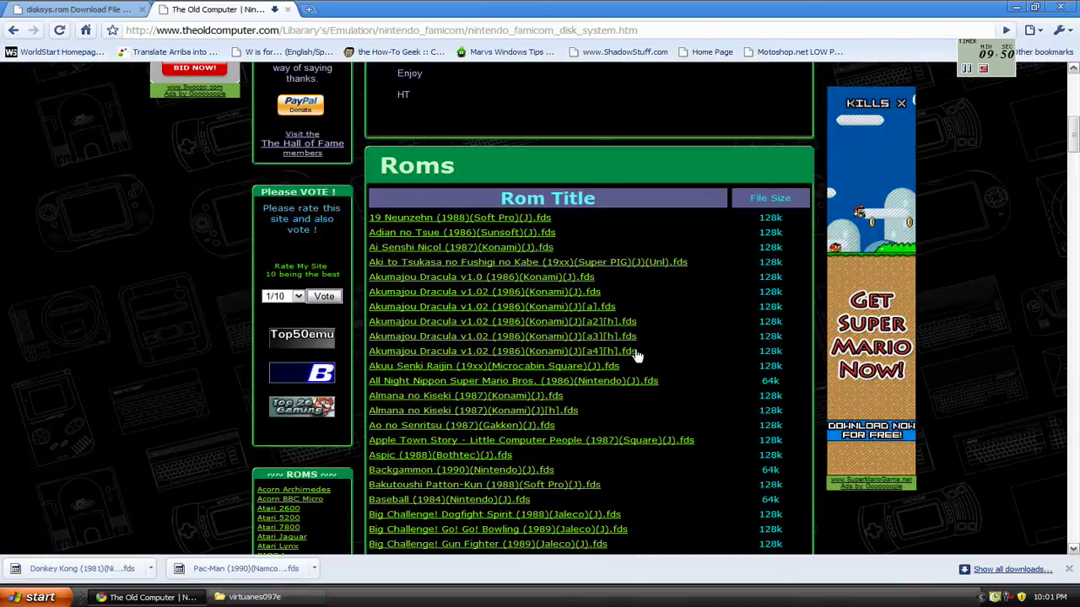
scroll(674, 350, down, 10)
scroll(715, 301, up, 5)
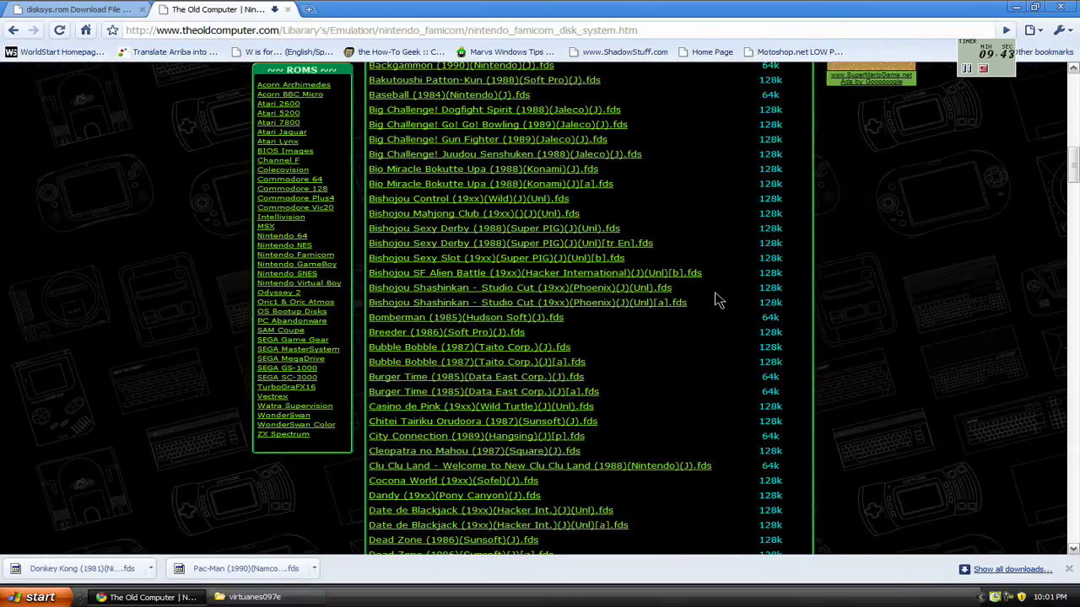
click(1020, 7)
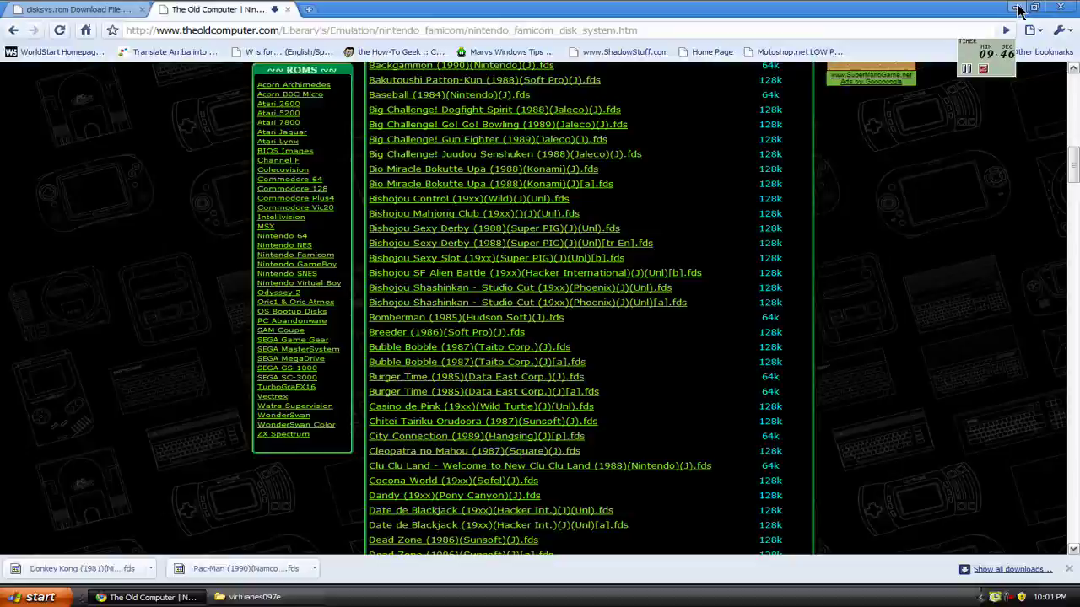
Launch VirtuaNES from the virtuanes097e folder and try to open the Pac-Man (1990)(Namco Ltd.)(J).fds ROM
click(266, 596)
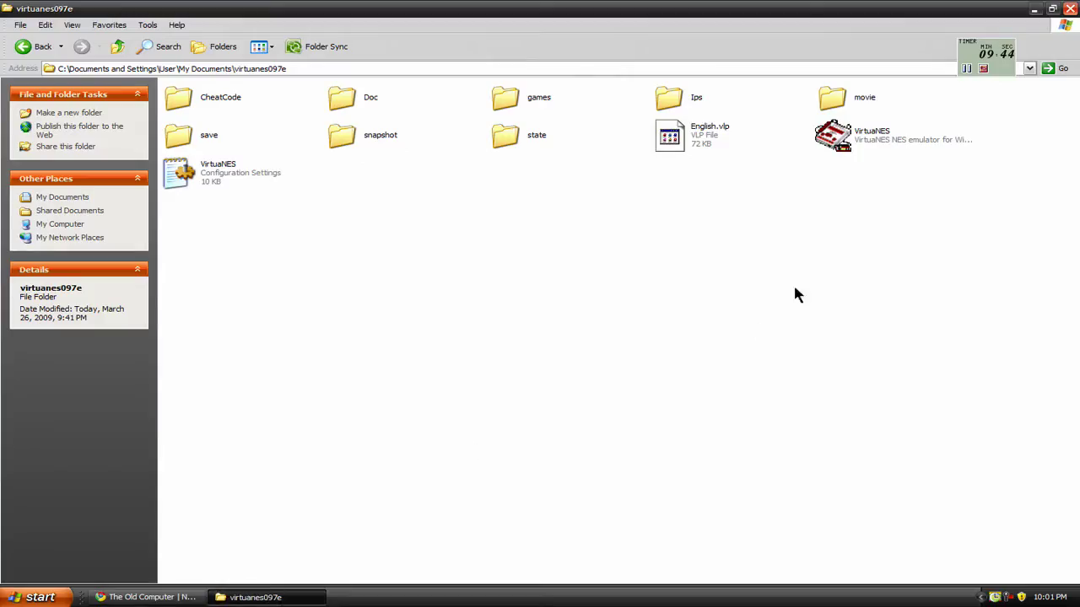
double_click(869, 140)
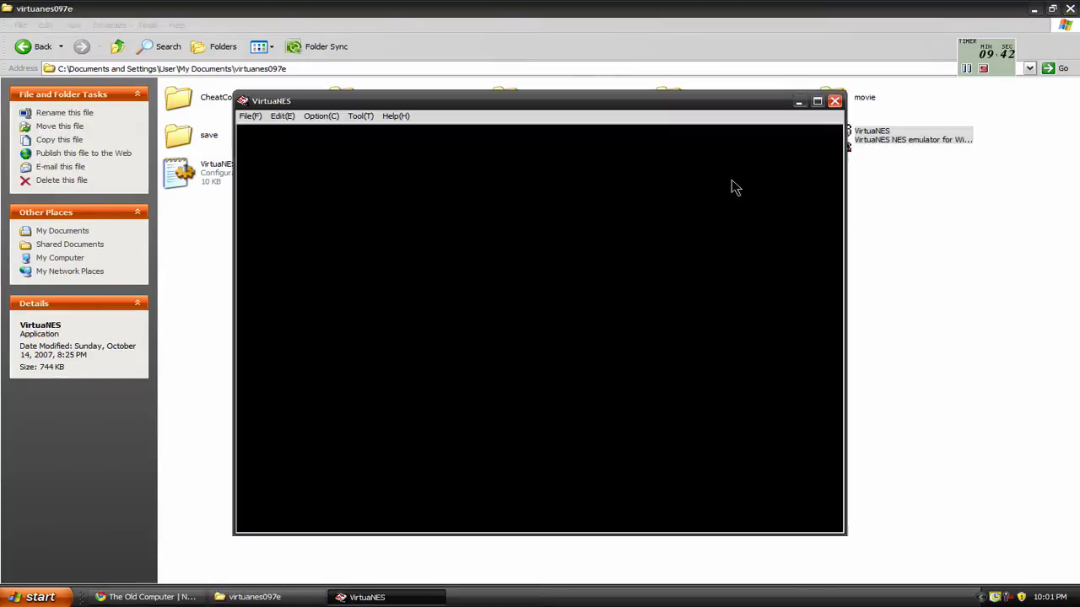
click(249, 115)
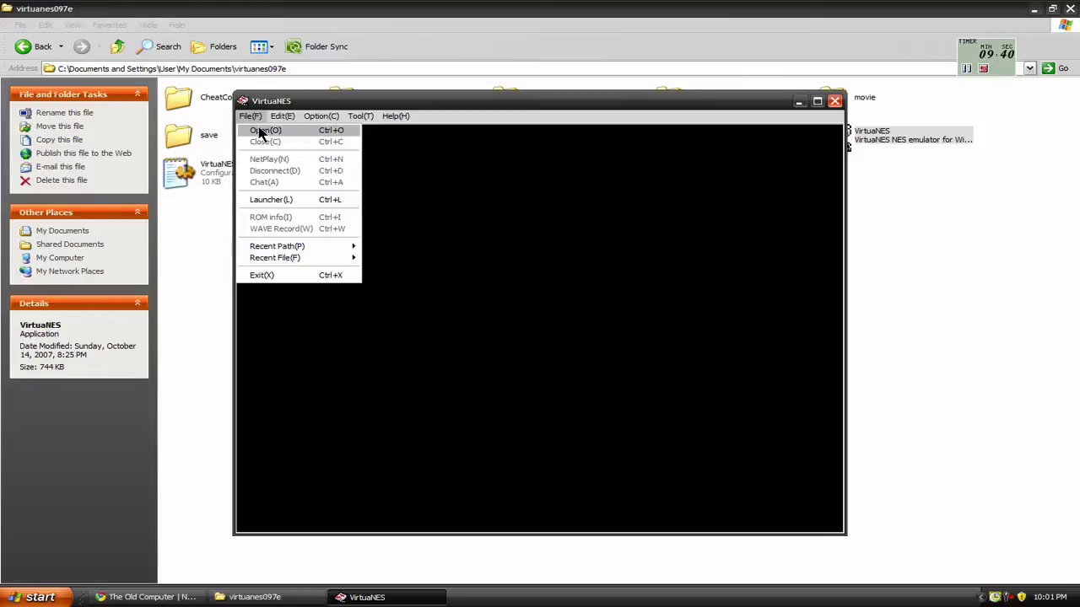
click(261, 130)
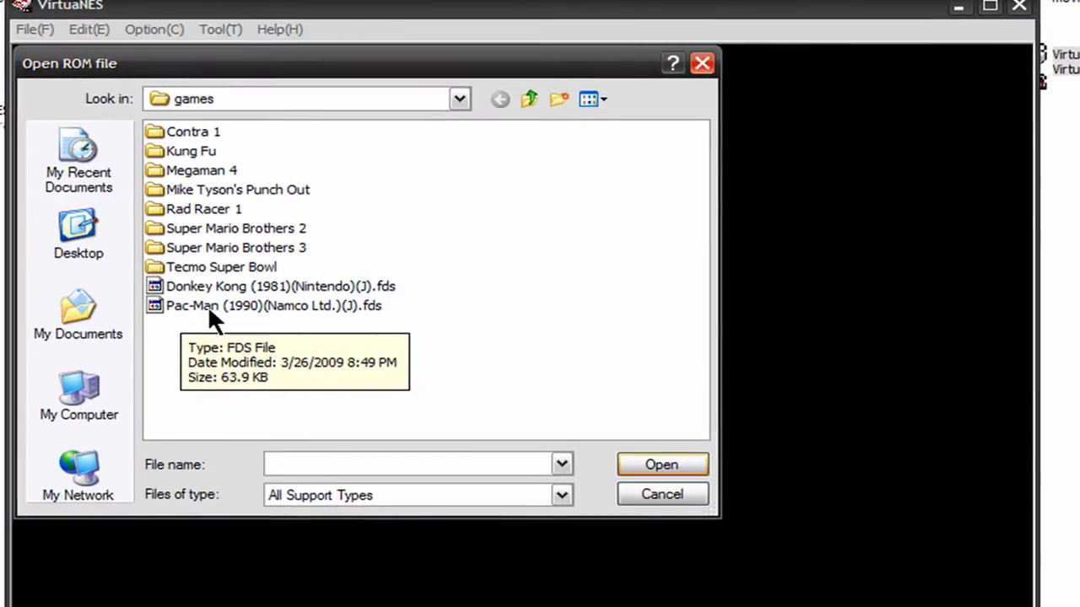
double_click(208, 305)
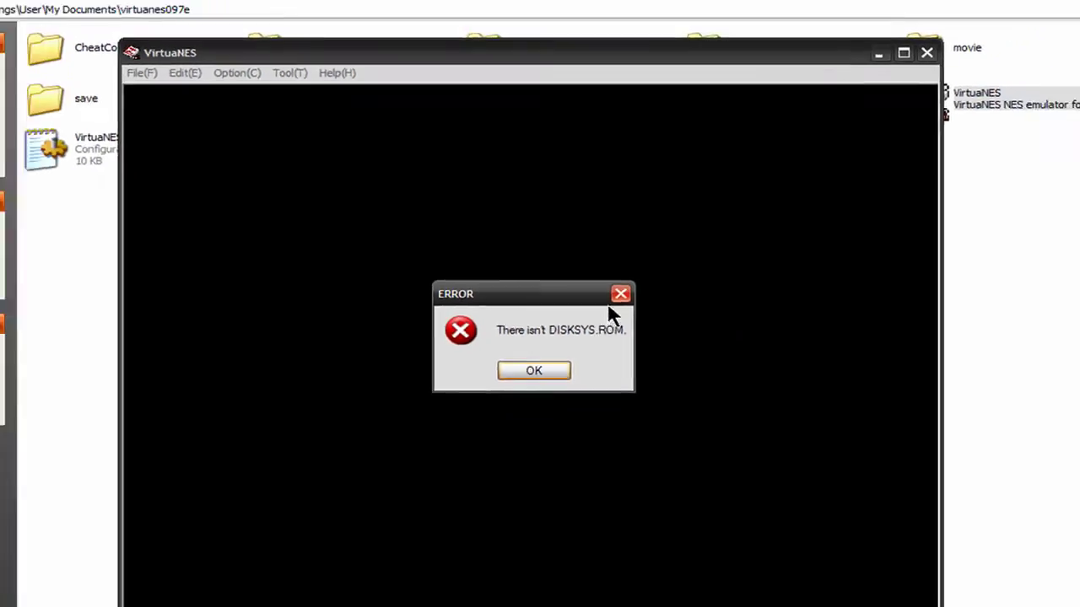
click(634, 306)
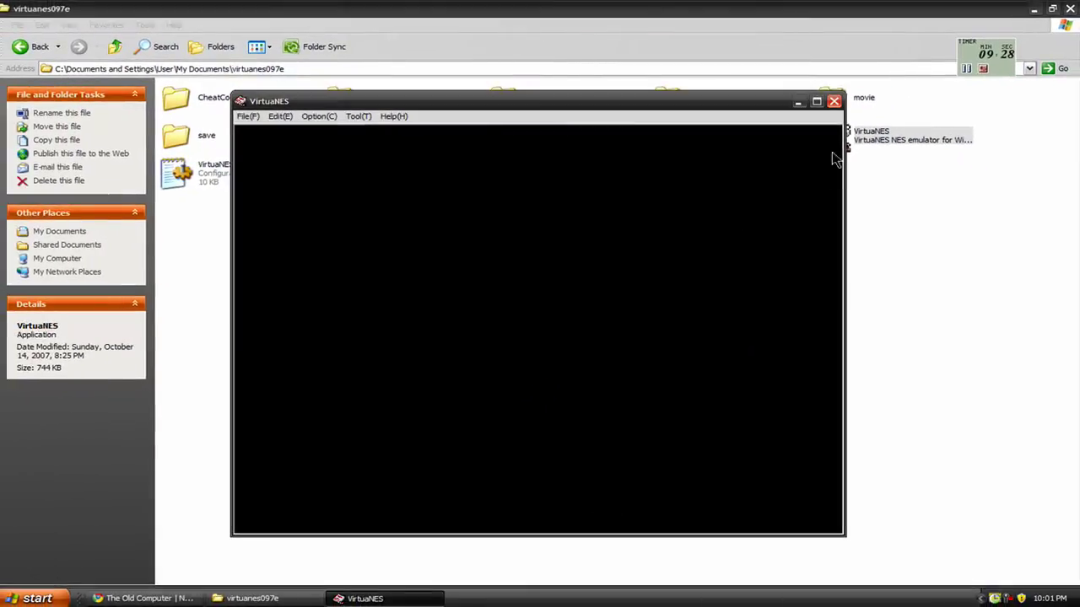
click(834, 102)
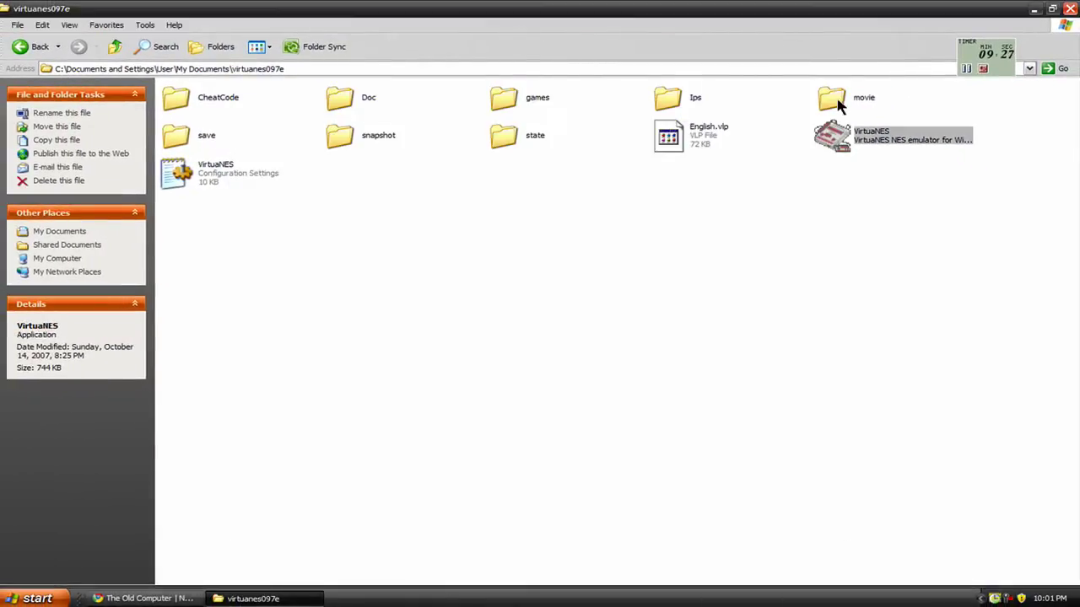
Switch to Google Chrome and bring up the FileFront download page for disksys.rom
click(1035, 12)
click(189, 593)
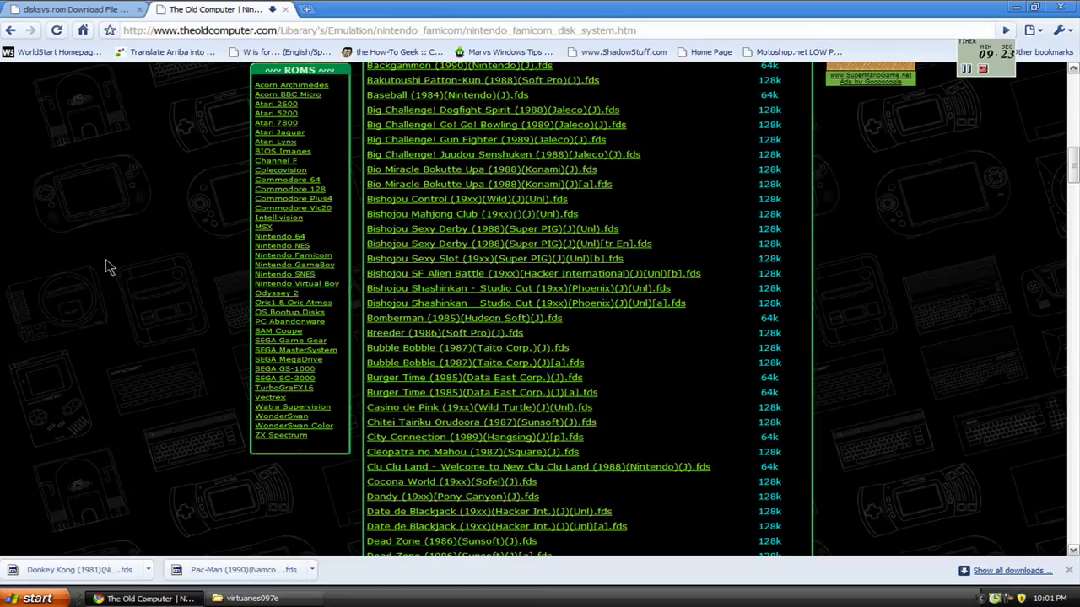
click(73, 12)
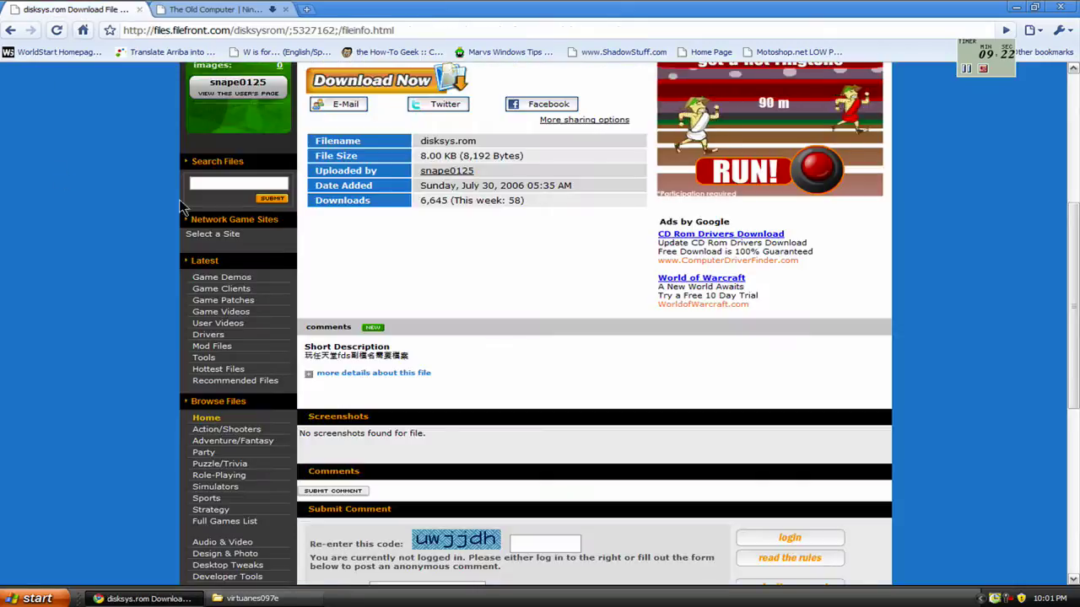
scroll(503, 278, up, 3)
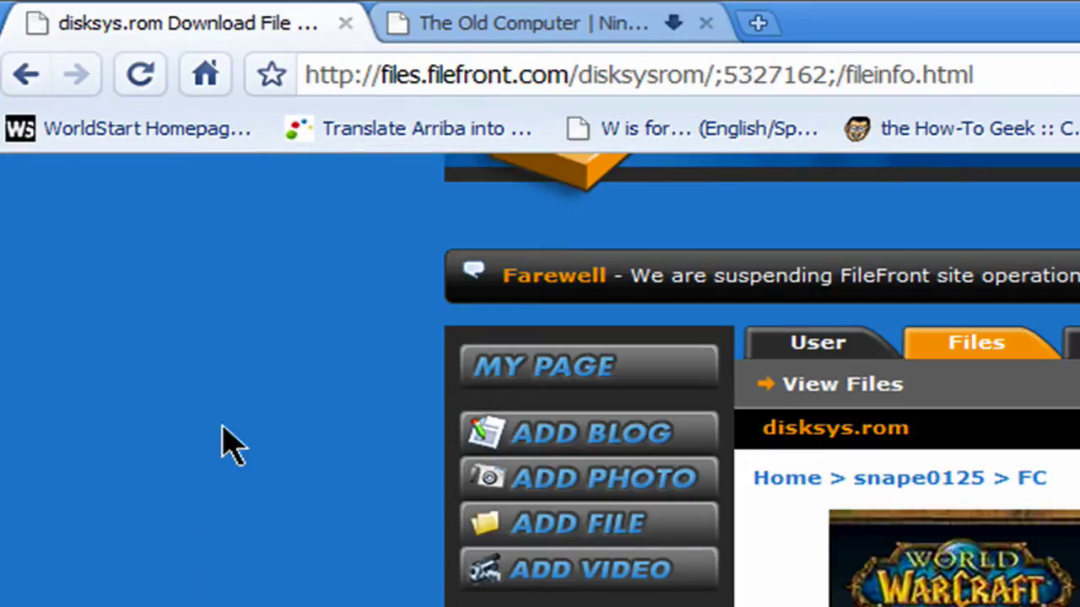
scroll(539, 379, down, 3)
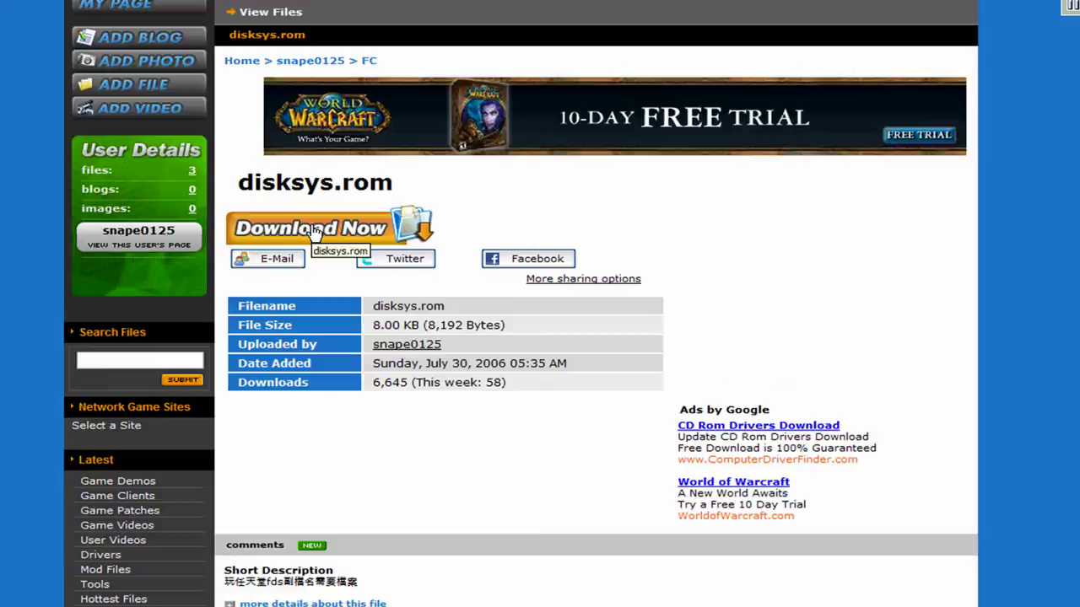
Download disksys.rom and save it in the main virtuanes097e folder, one level above games
click(312, 226)
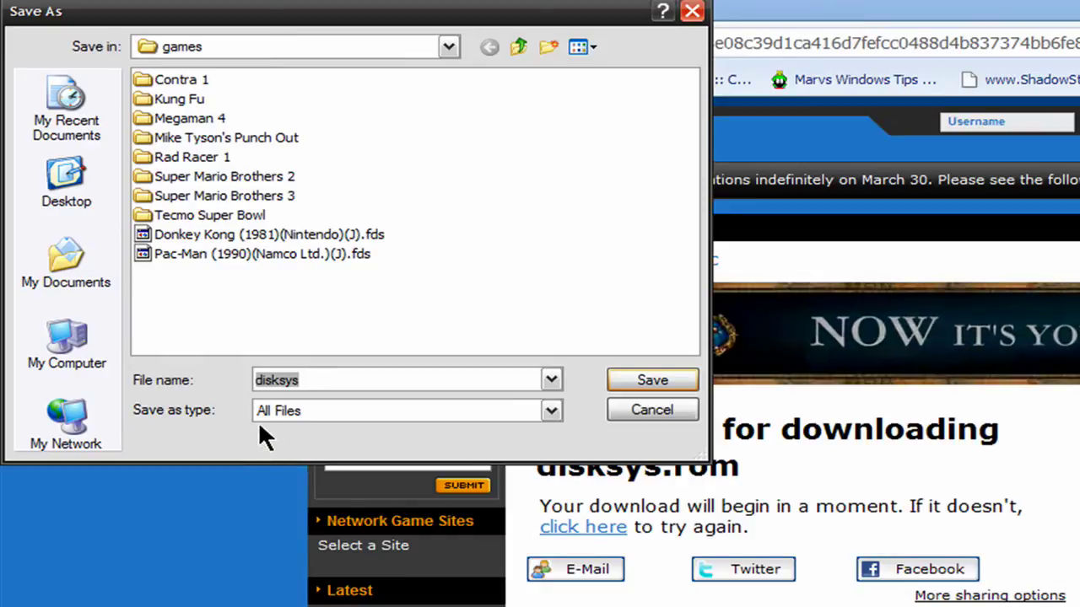
click(516, 51)
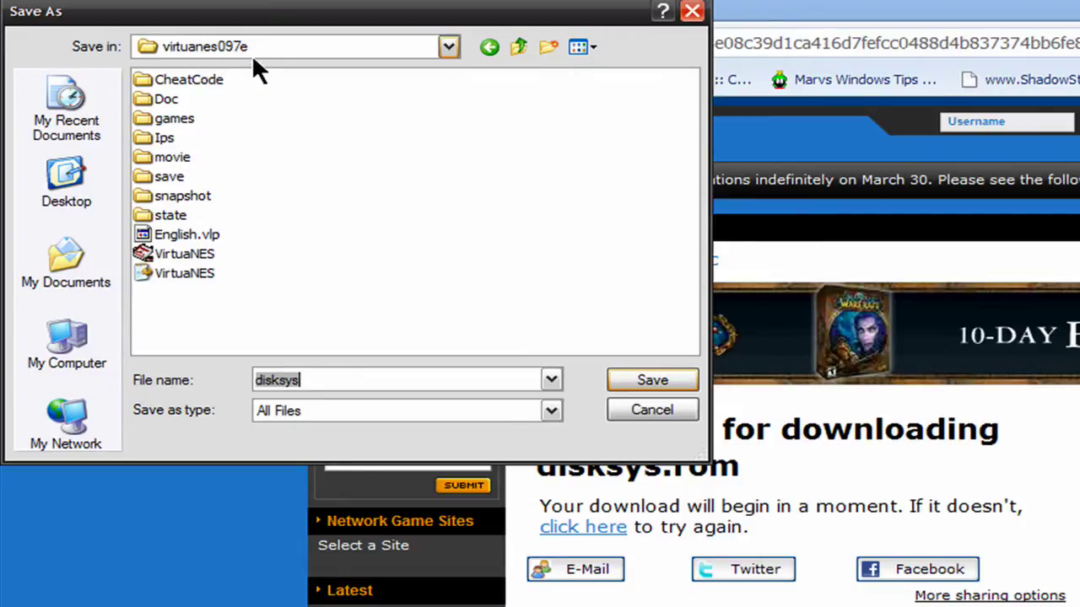
click(650, 380)
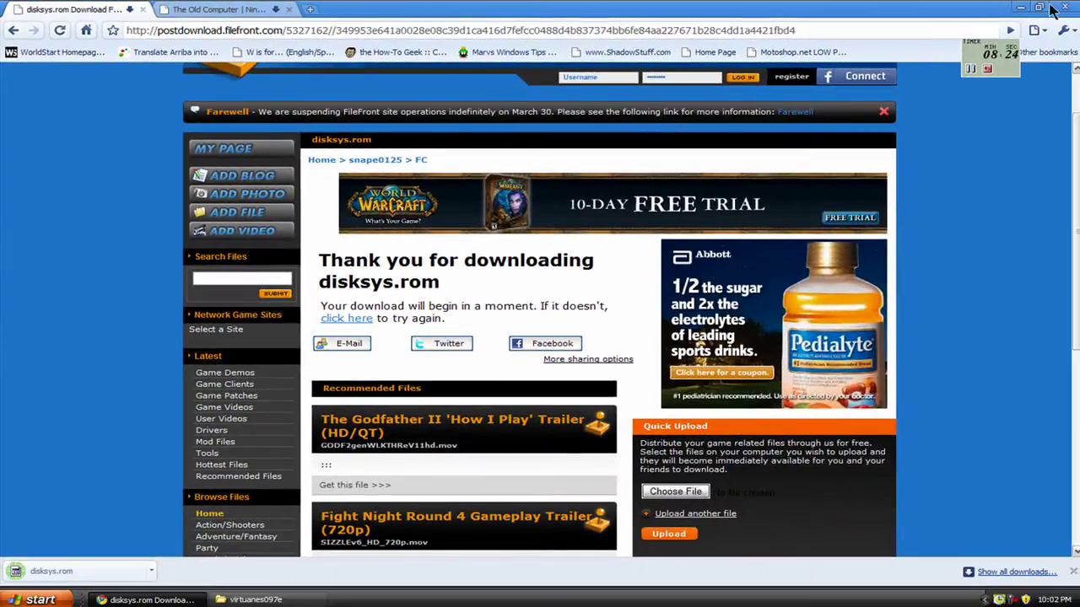
click(1023, 8)
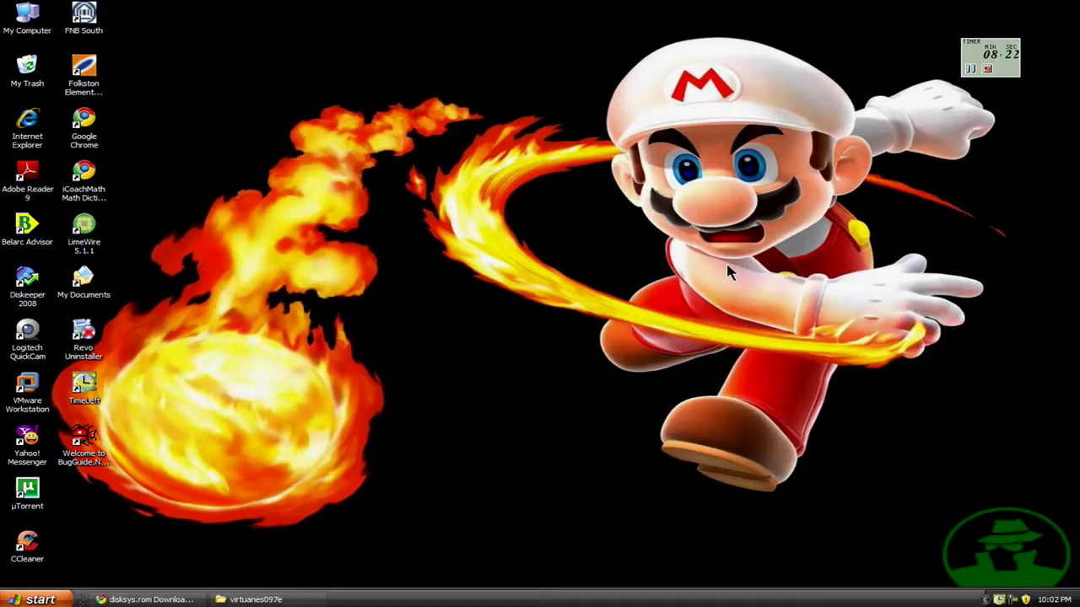
Start VirtuaNES from the virtuanes097e folder and load the Pac-Man (1990)(Namco Ltd.)(J).fds ROM from the games folder
click(308, 599)
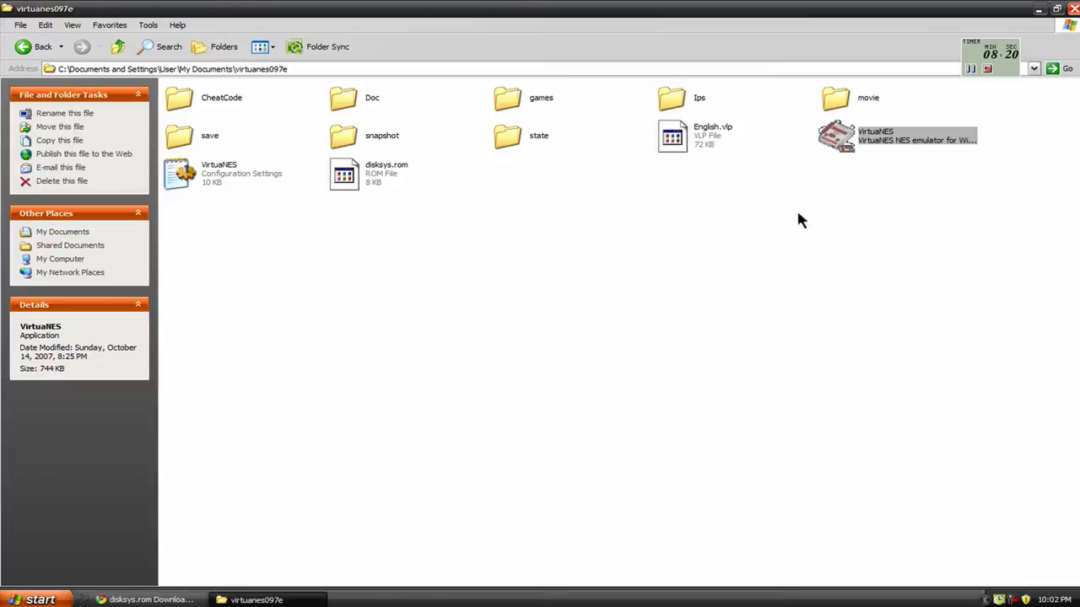
click(525, 215)
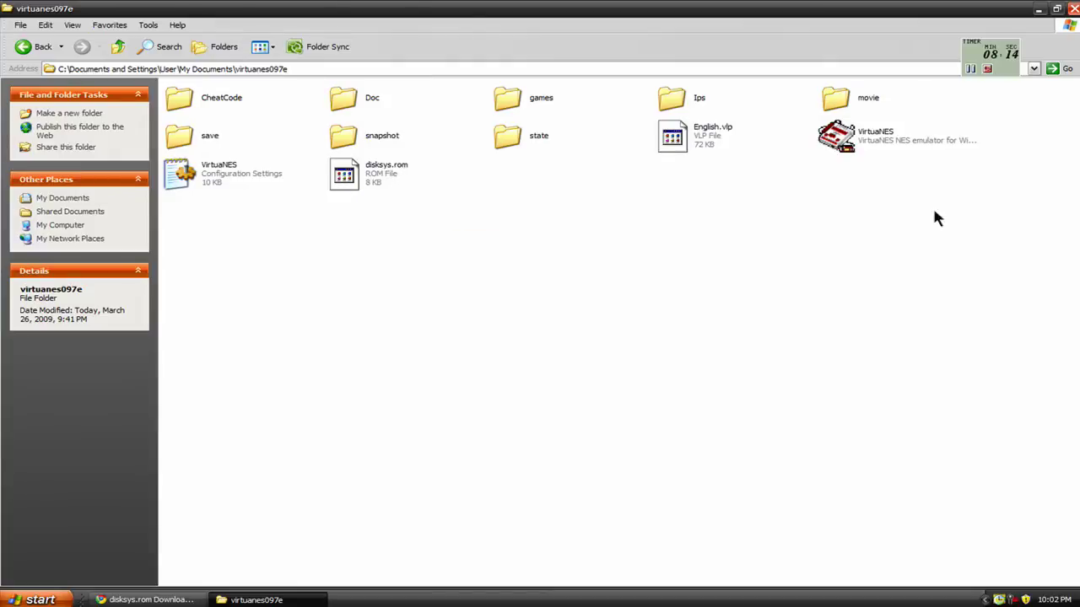
double_click(873, 142)
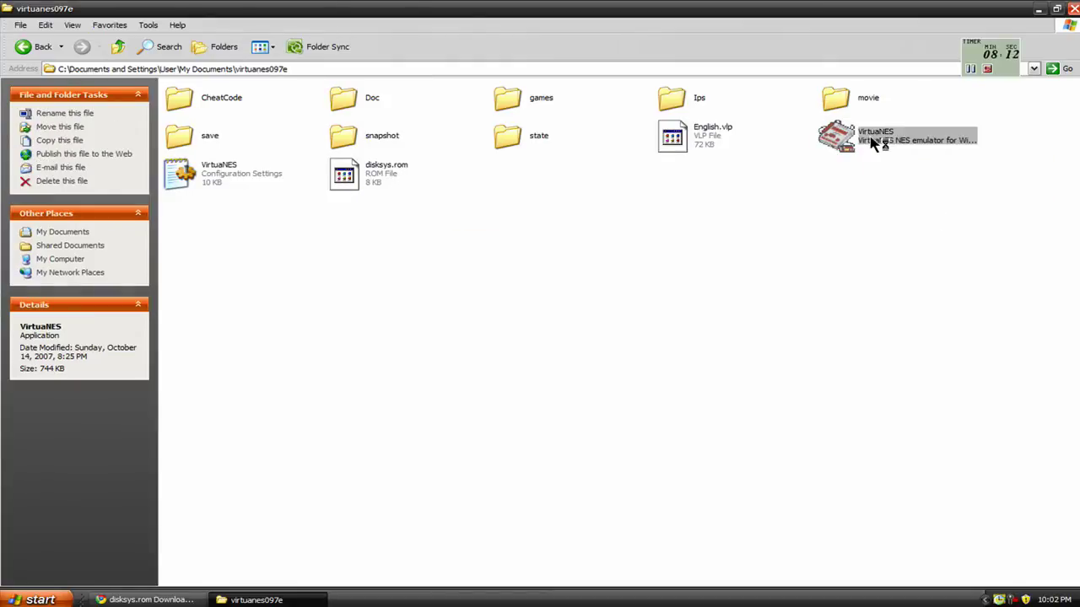
click(252, 116)
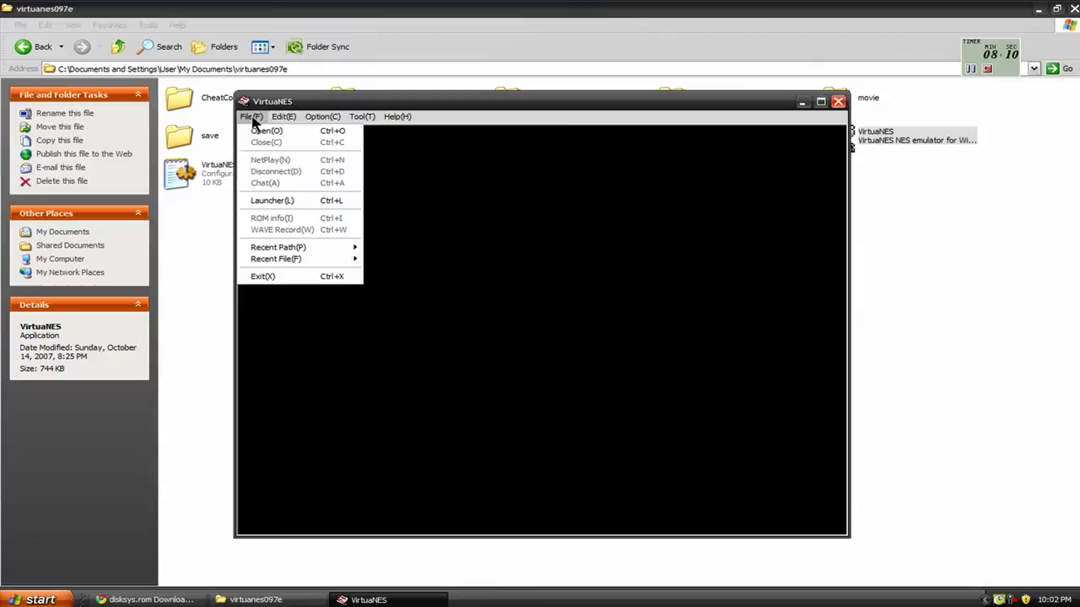
click(267, 132)
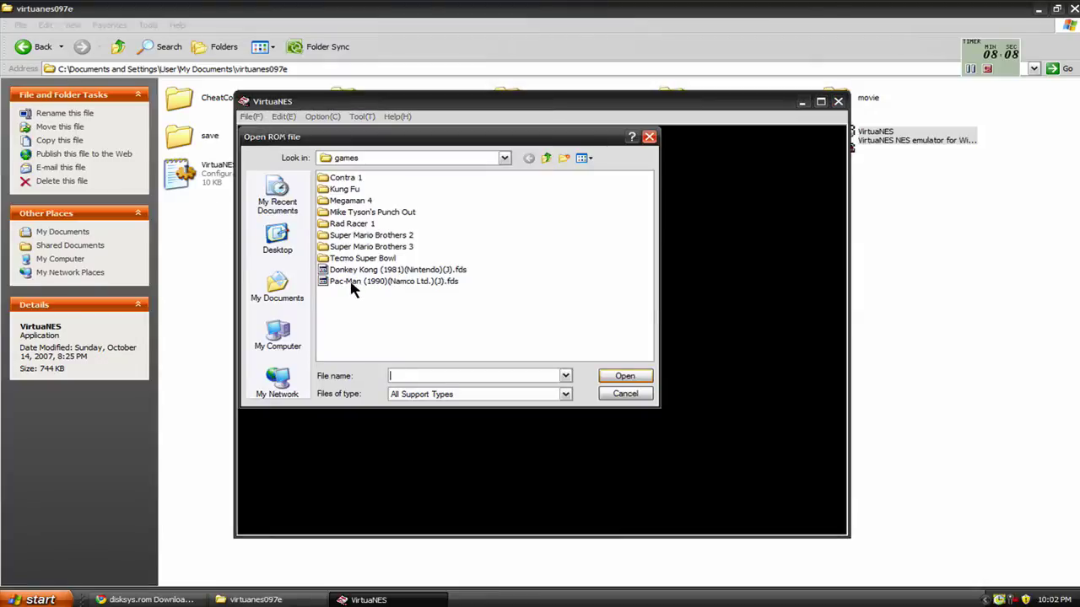
double_click(360, 285)
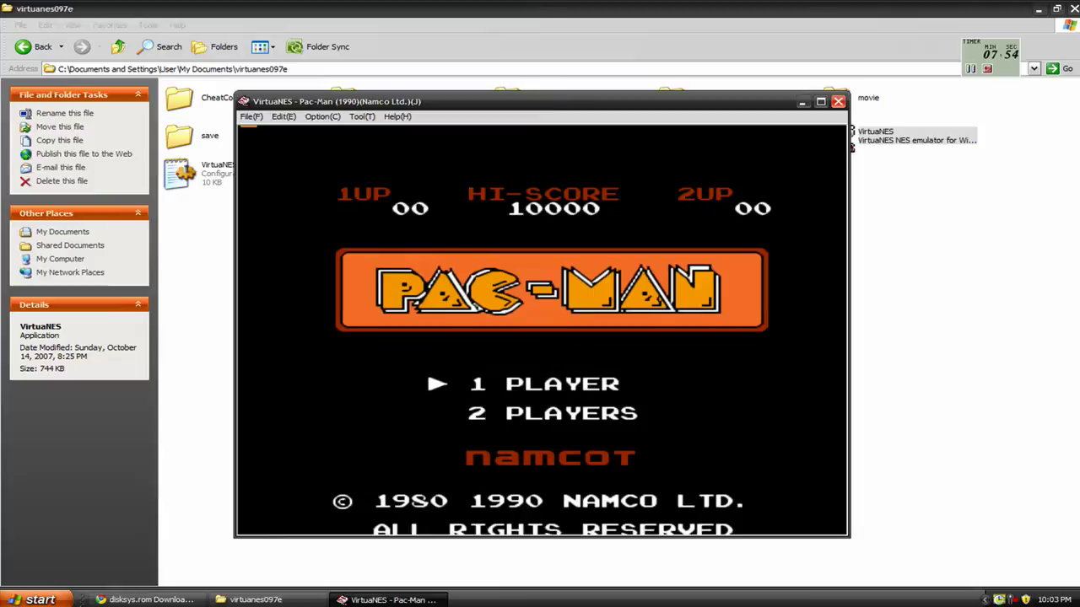
Start a 1 Player game of Pac-Man, play it briefly, and close the emulator
key(Return)
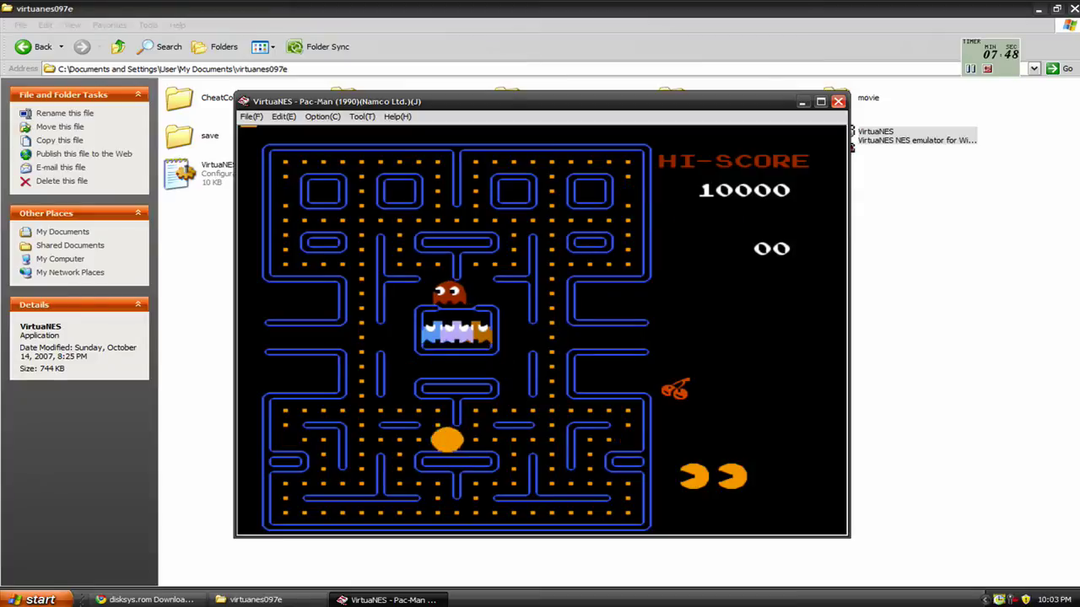
key(Up)
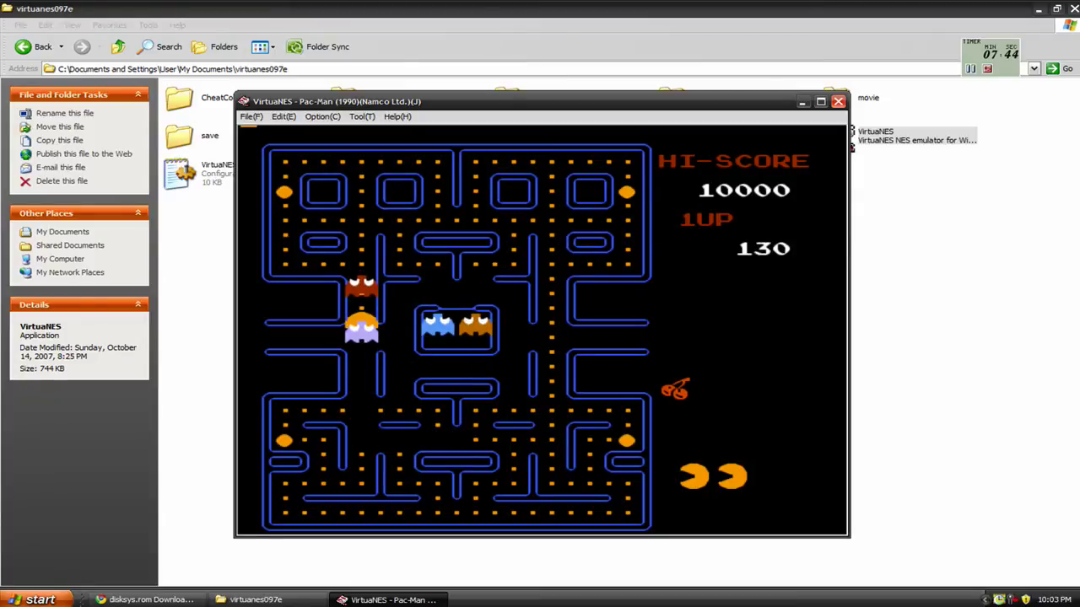
click(838, 101)
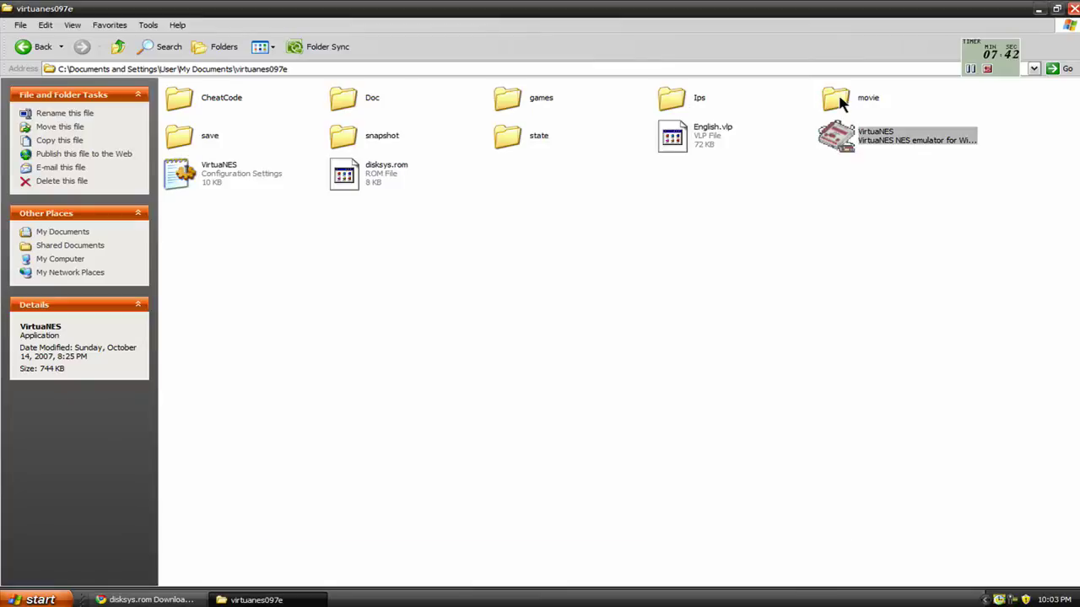
click(530, 258)
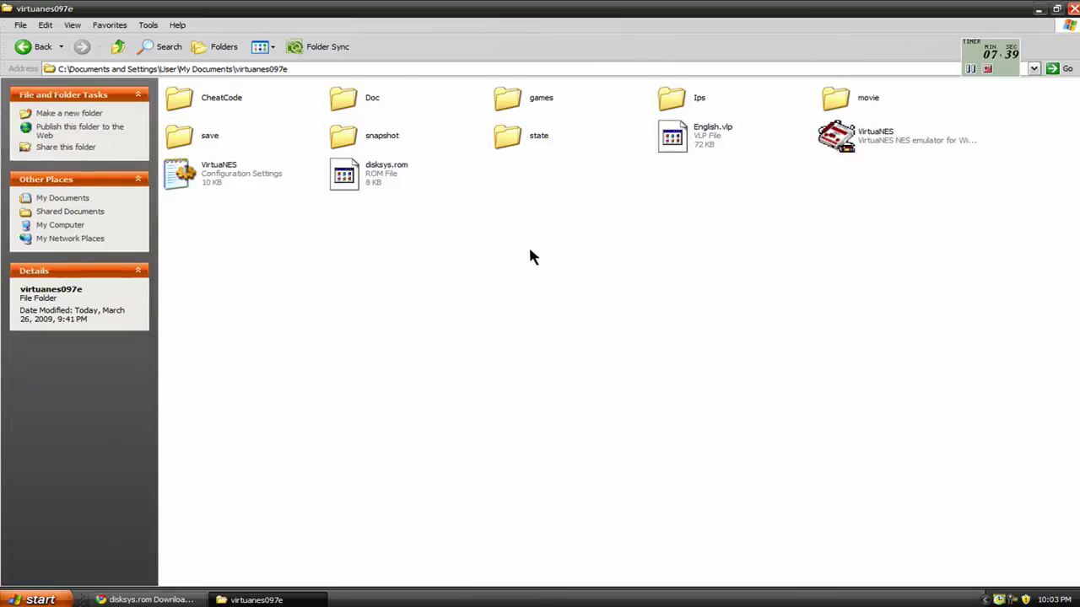
click(1041, 11)
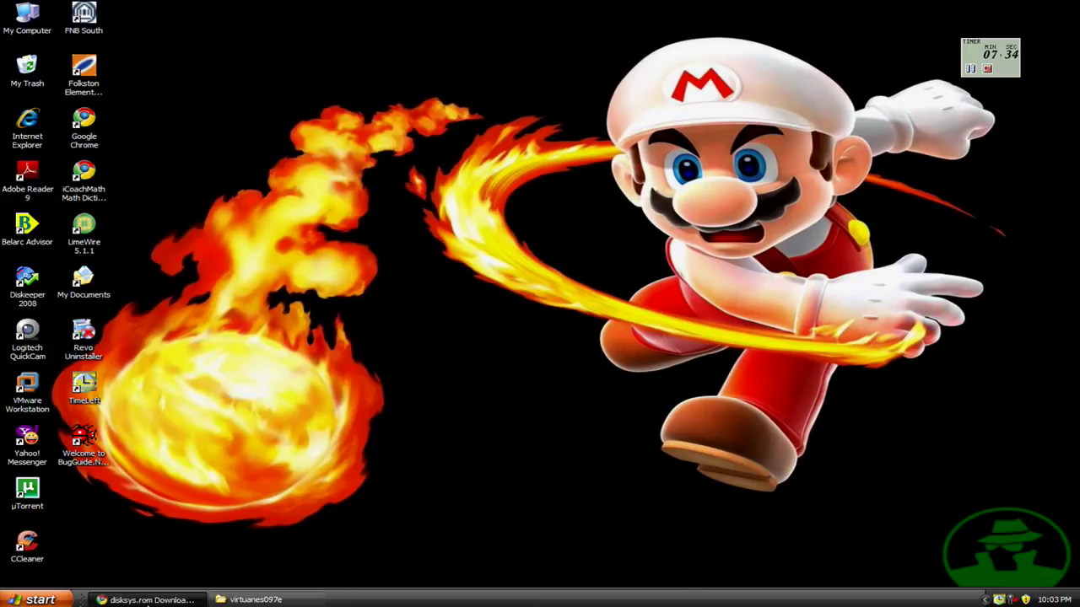
Return to The Old Computer page in Google Chrome and examine the available .fds ROM titles
click(147, 600)
click(215, 10)
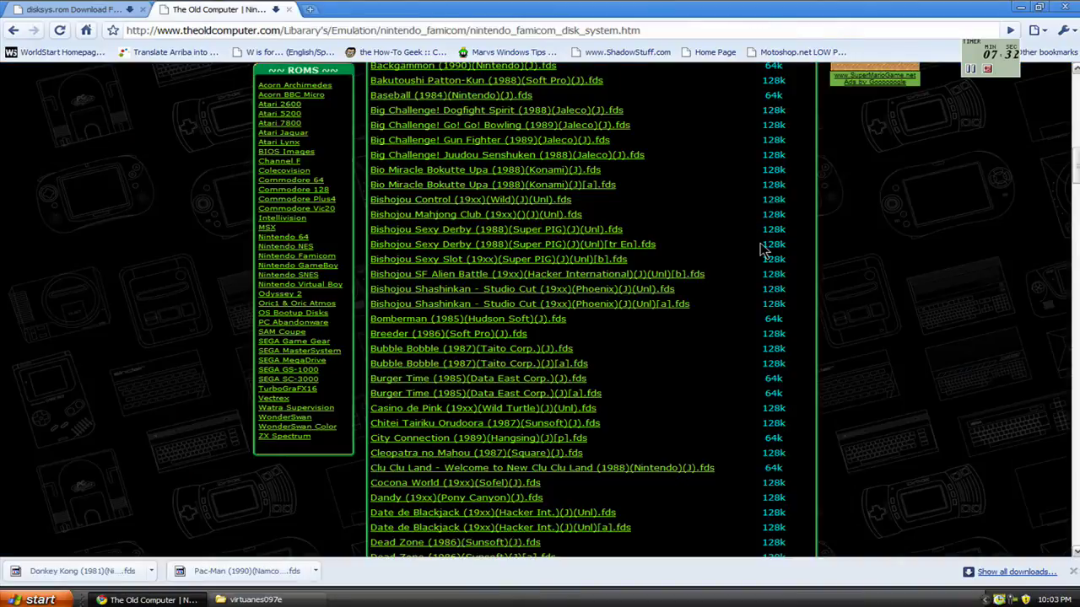
scroll(453, 181, up, 10)
scroll(718, 369, down, 4)
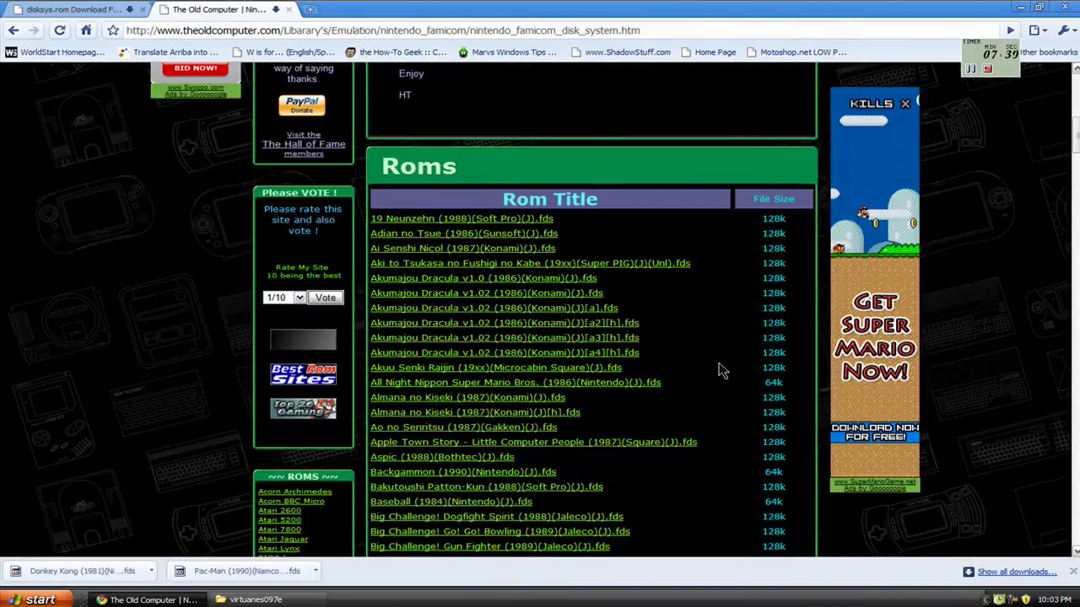
scroll(679, 217, down, 3)
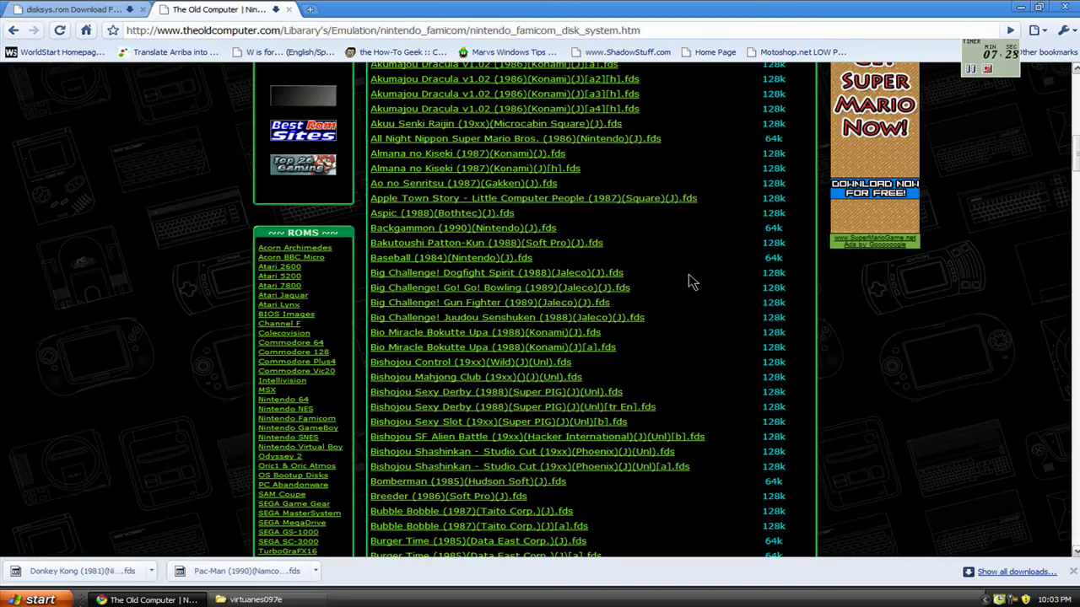
Look through the rest of the Famicom Disk System ROM list down to its end and return to the page's start
scroll(604, 316, down, 20)
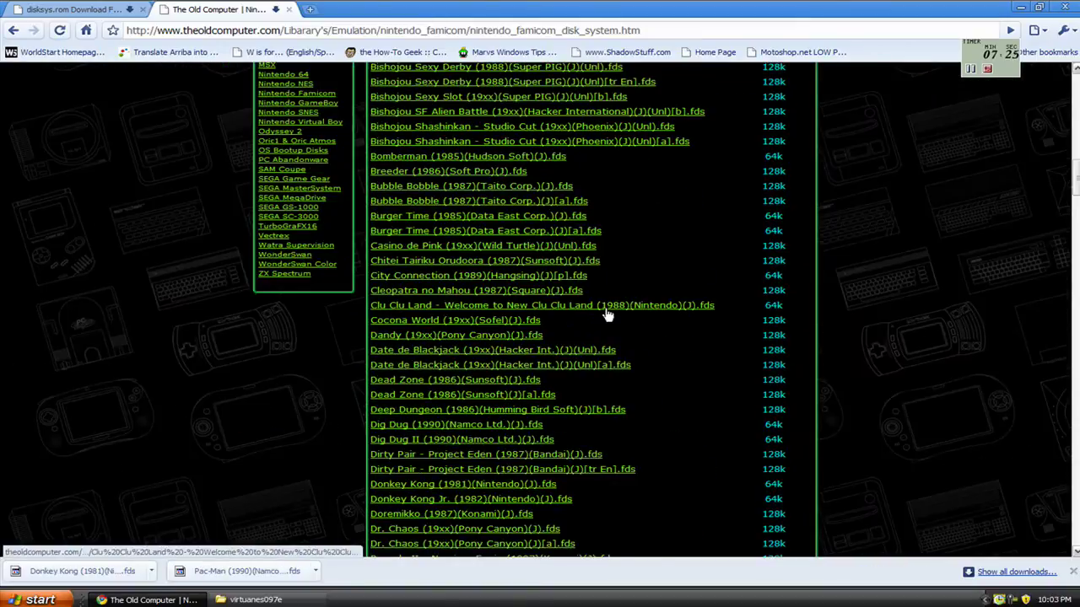
scroll(604, 329, down, 20)
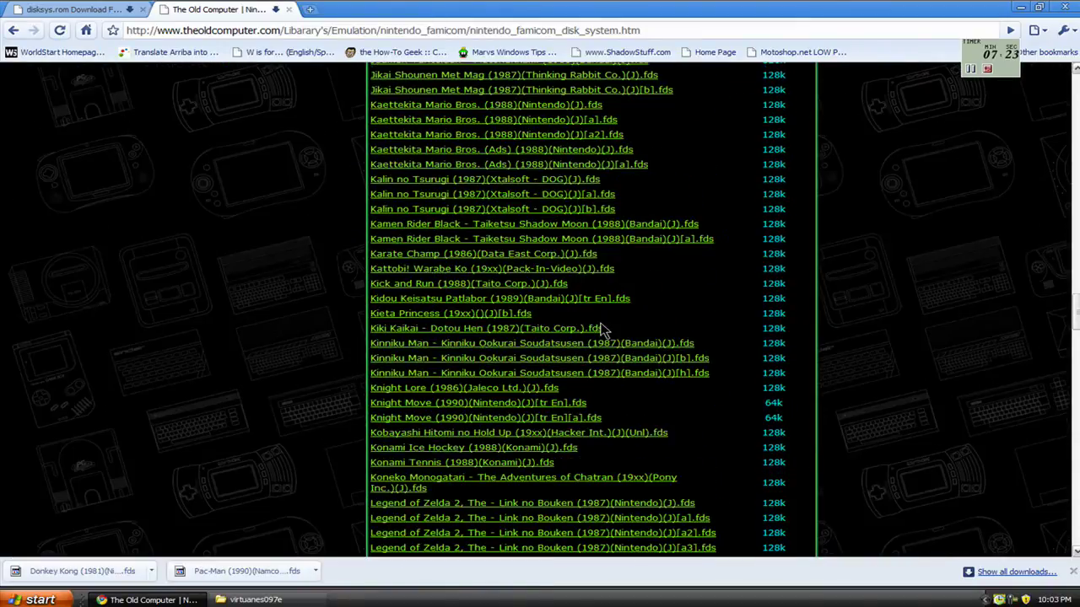
scroll(604, 329, down, 20)
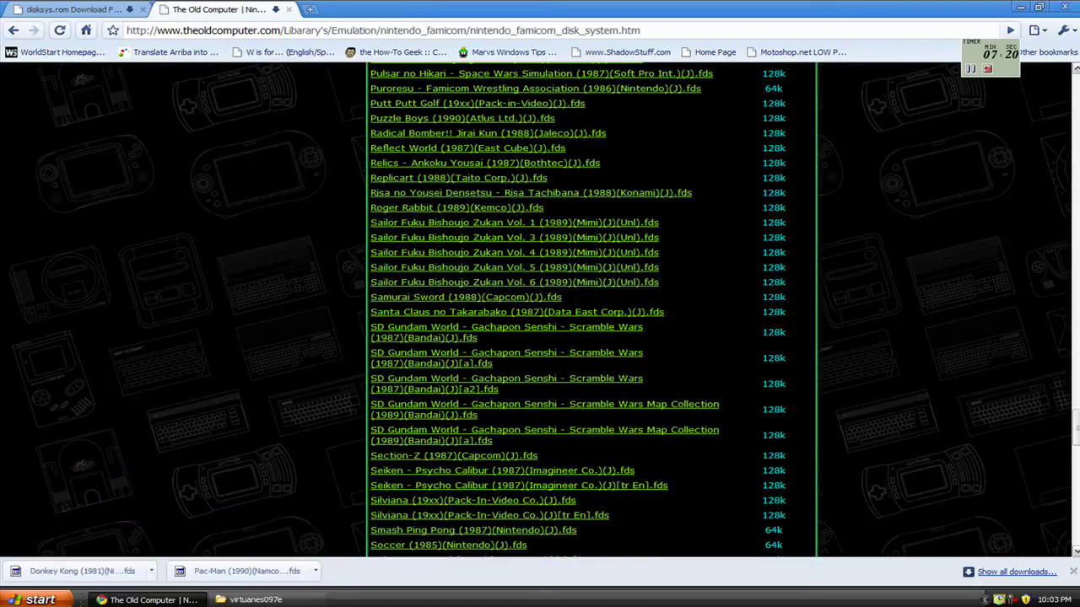
scroll(591, 312, down, 20)
scroll(590, 312, up, 20)
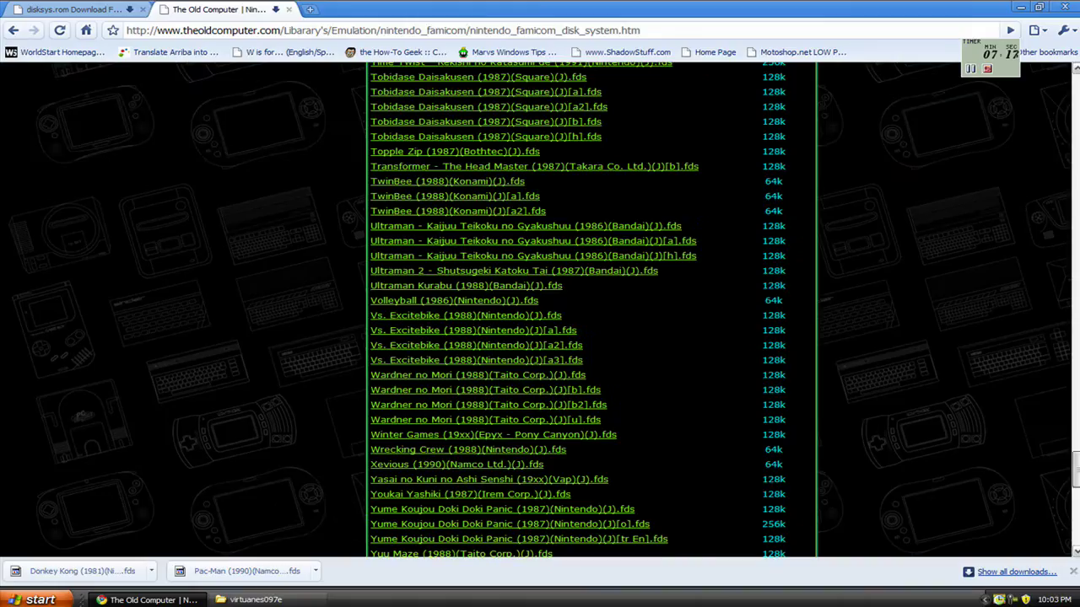
scroll(591, 312, up, 6)
scroll(590, 313, down, 6)
scroll(590, 312, up, 8)
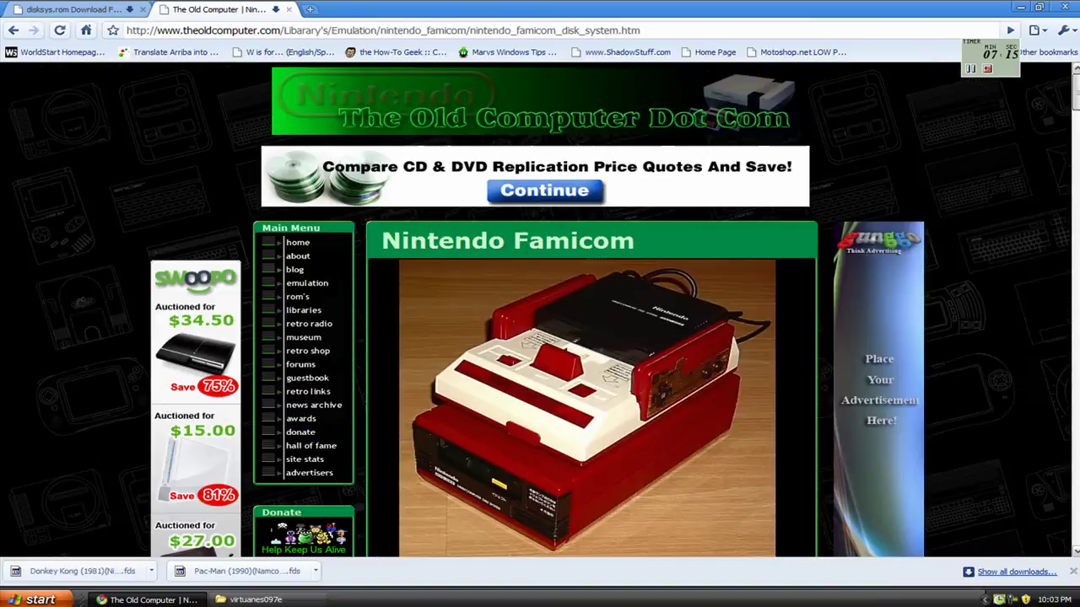
Switch to the FileFront disksys.rom page, go back to its file information page and review the download details
click(55, 10)
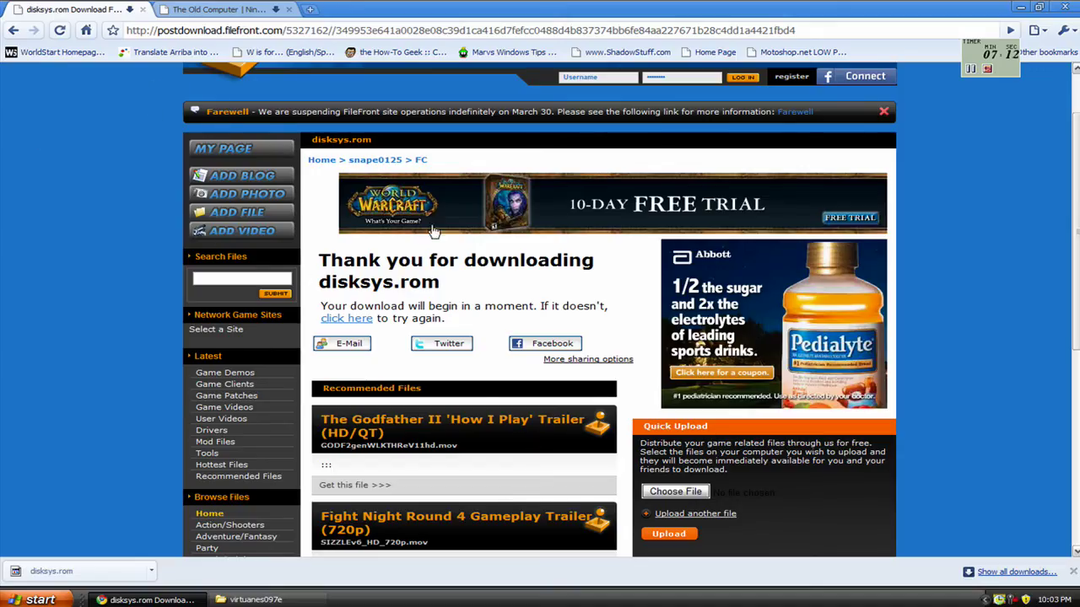
scroll(489, 250, down, 3)
scroll(229, 152, up, 2)
click(12, 30)
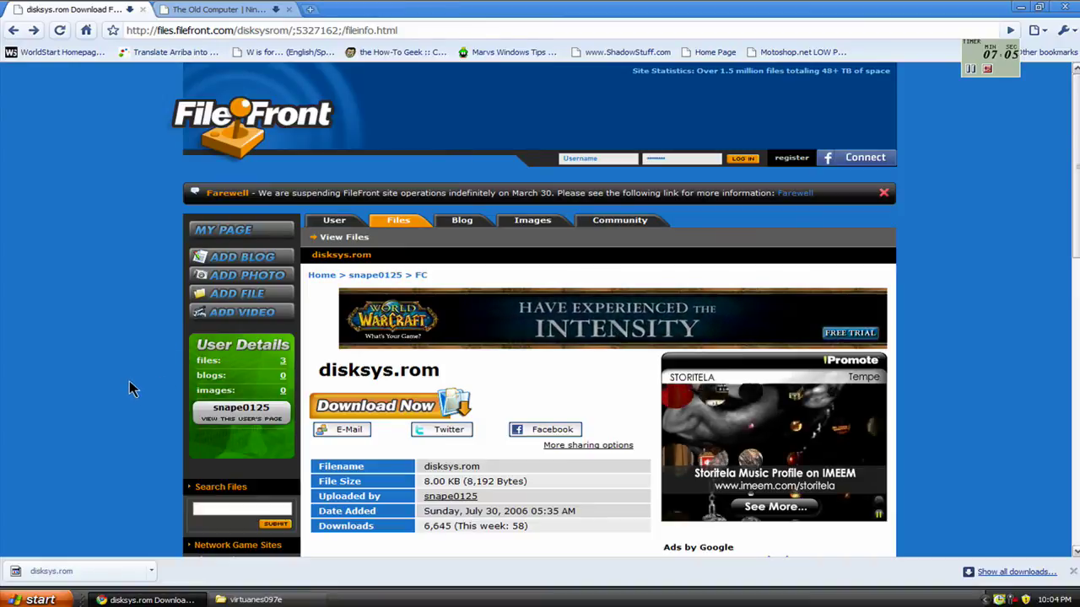
scroll(129, 380, down, 2)
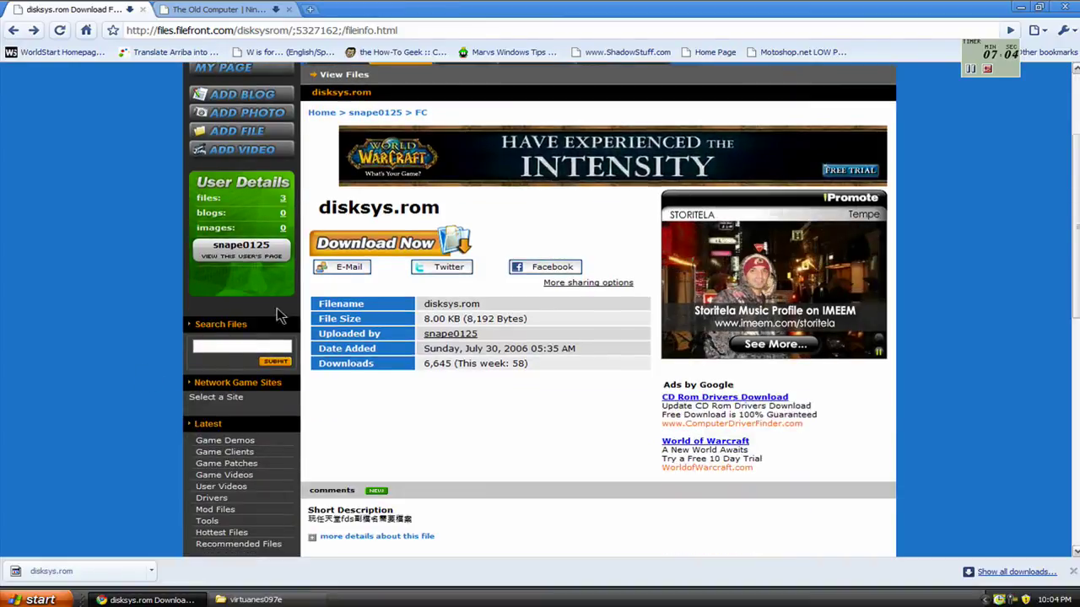
Minimize Google Chrome, check the contents of the virtuanes097e folder, and minimize the folder to show the desktop
click(1018, 8)
click(253, 599)
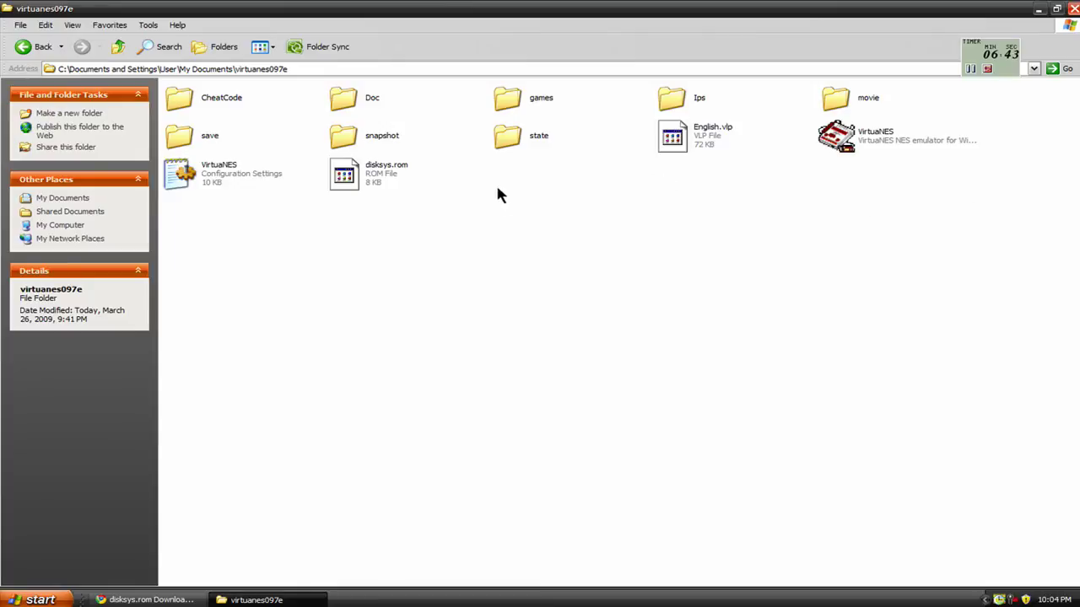
click(1038, 9)
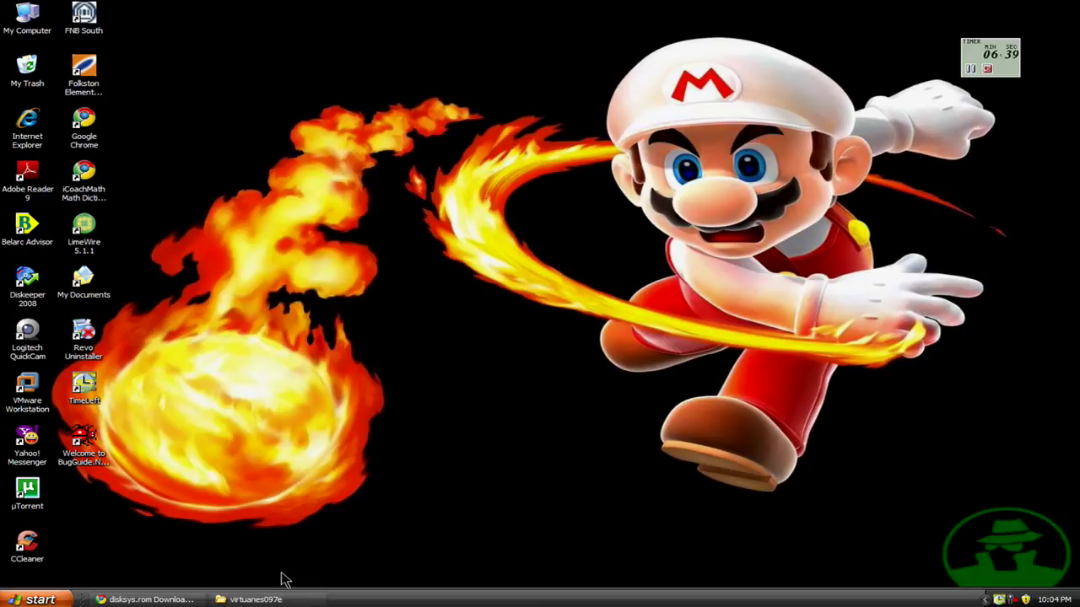